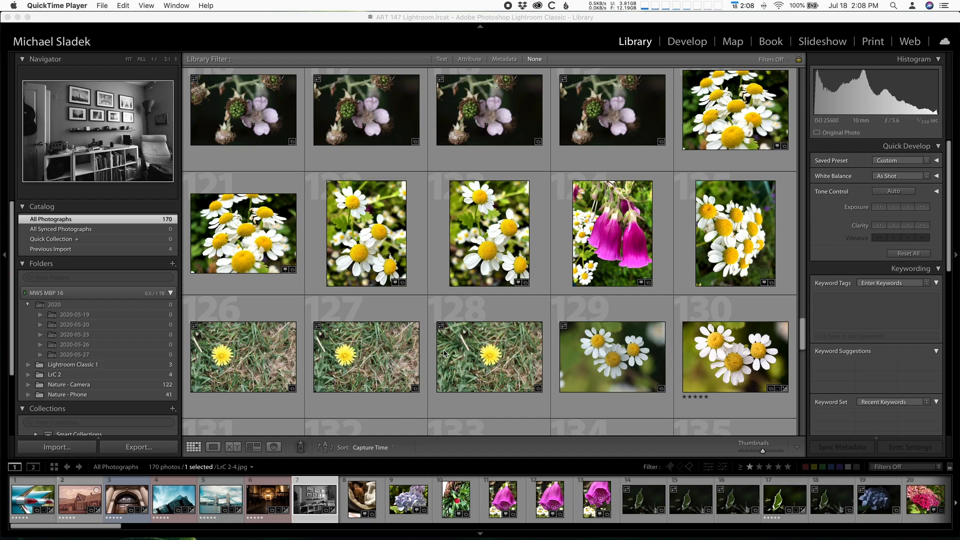
- View the photos of the previous import, then return to all photographs and look through the catalog grid
click(164, 254)
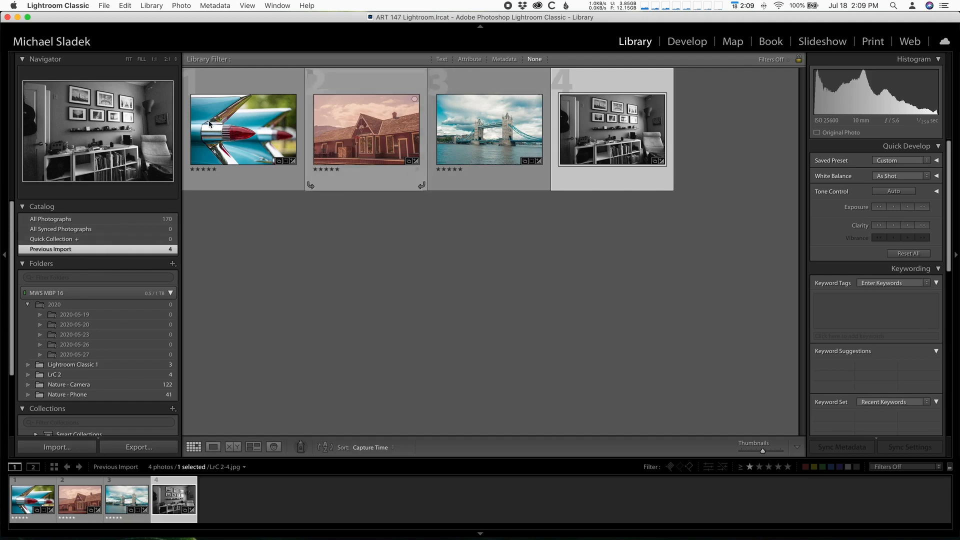
click(76, 220)
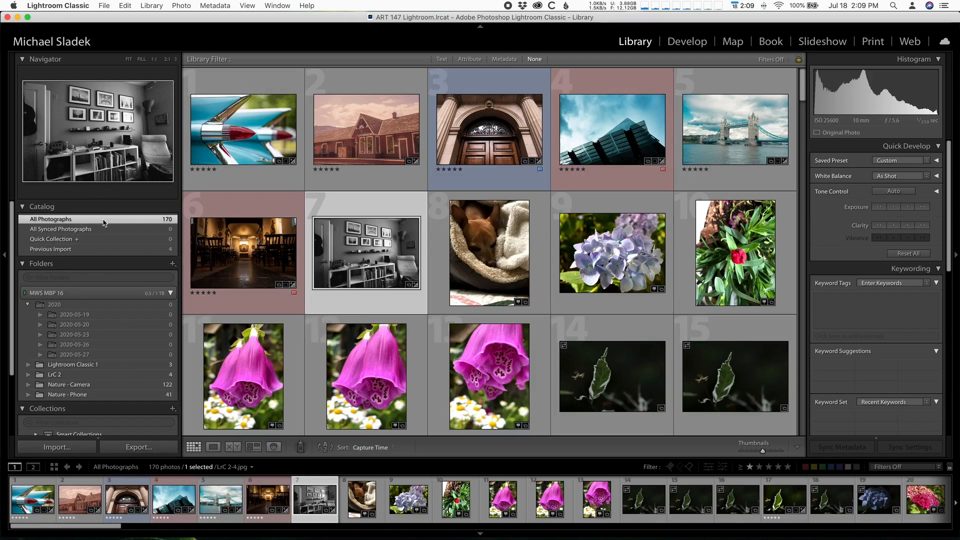
scroll(515, 295, down, 2)
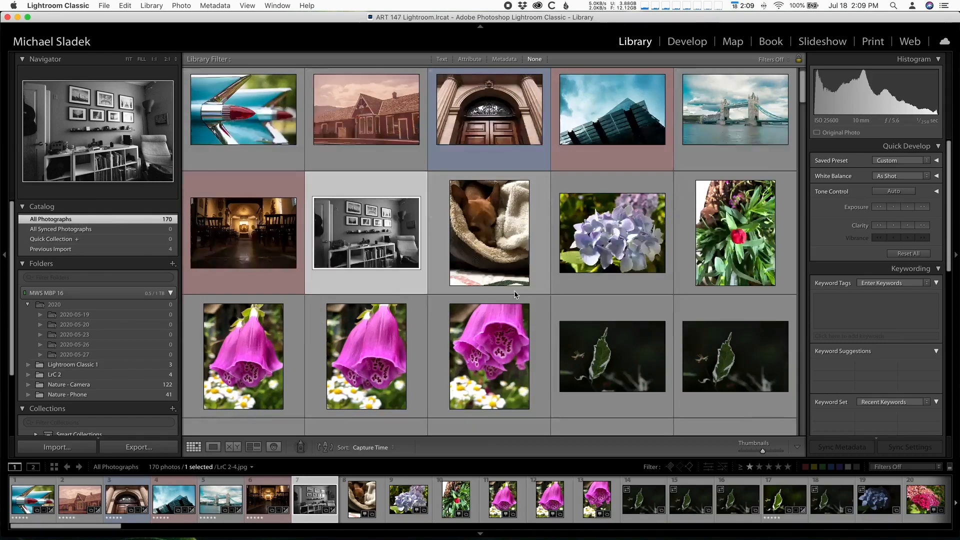
scroll(515, 294, down, 15)
scroll(516, 295, up, 15)
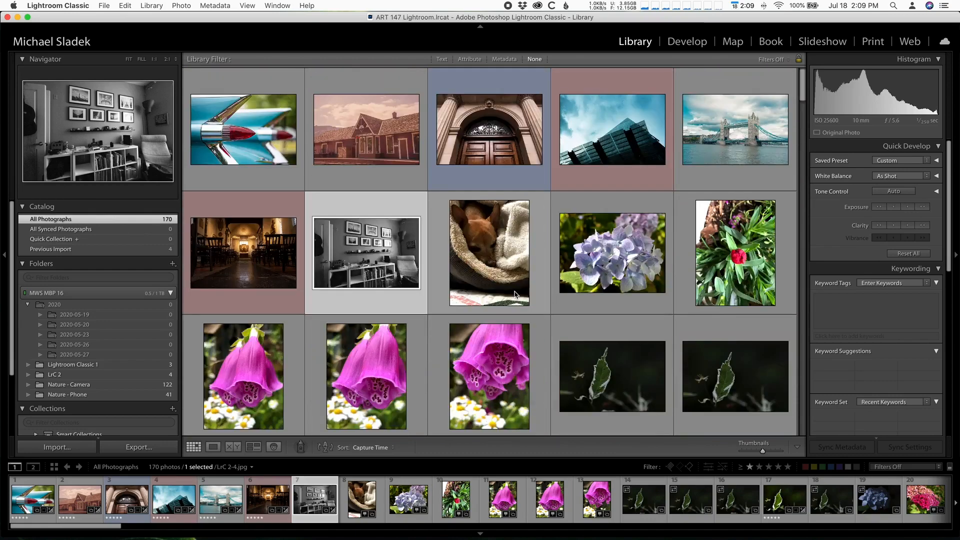
scroll(516, 295, down, 10)
scroll(516, 295, up, 10)
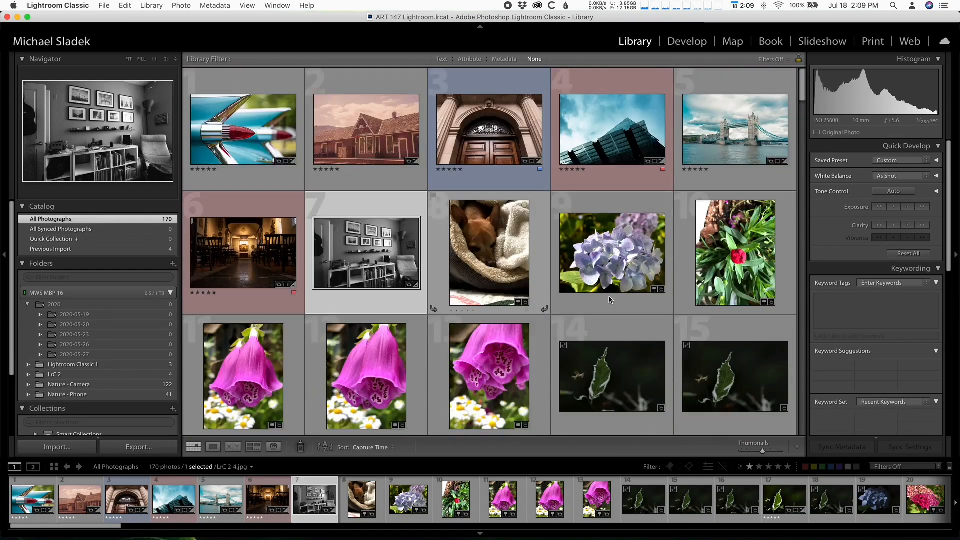
- Select a continuous range of photos from the blue hydrangea photo to one near the end of the catalog
click(646, 200)
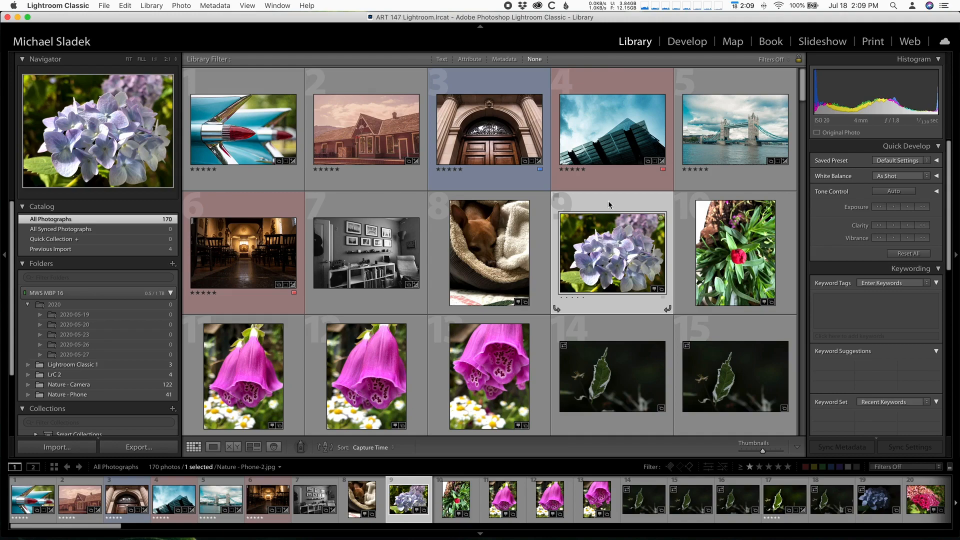
scroll(609, 204, down, 15)
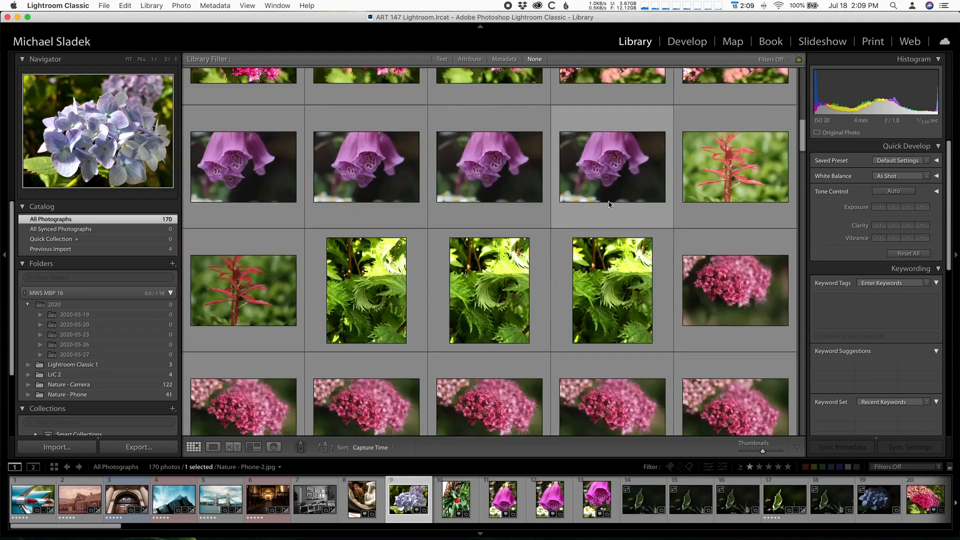
scroll(609, 204, down, 15)
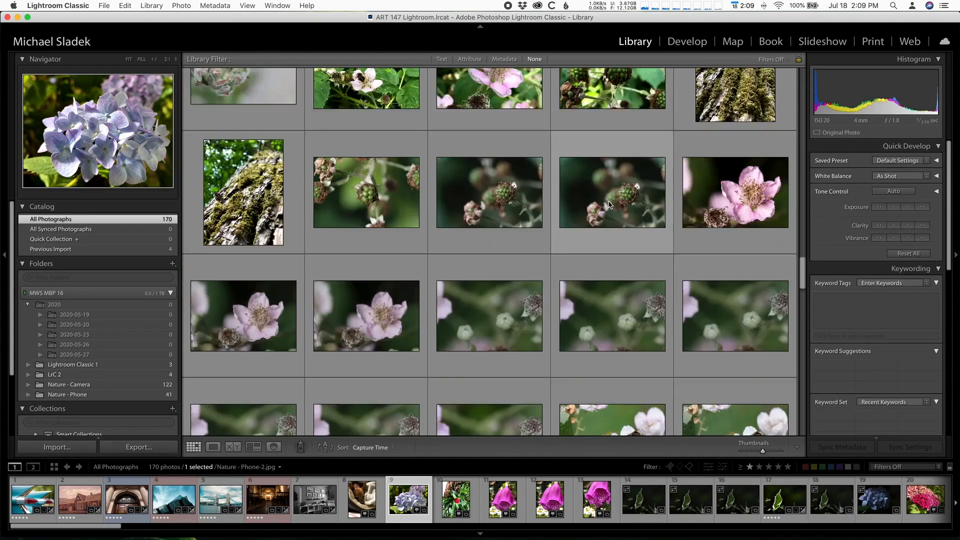
scroll(609, 204, down, 6)
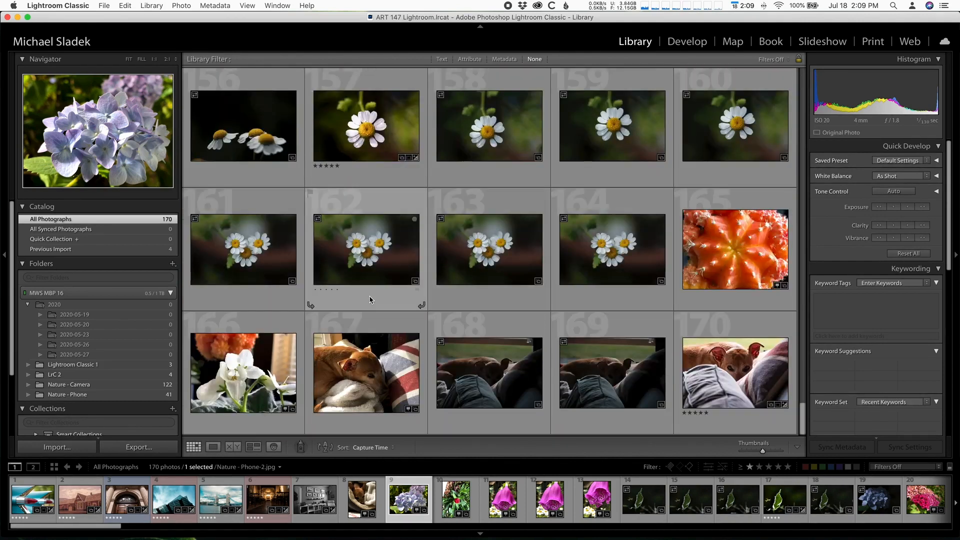
shift+click(374, 324)
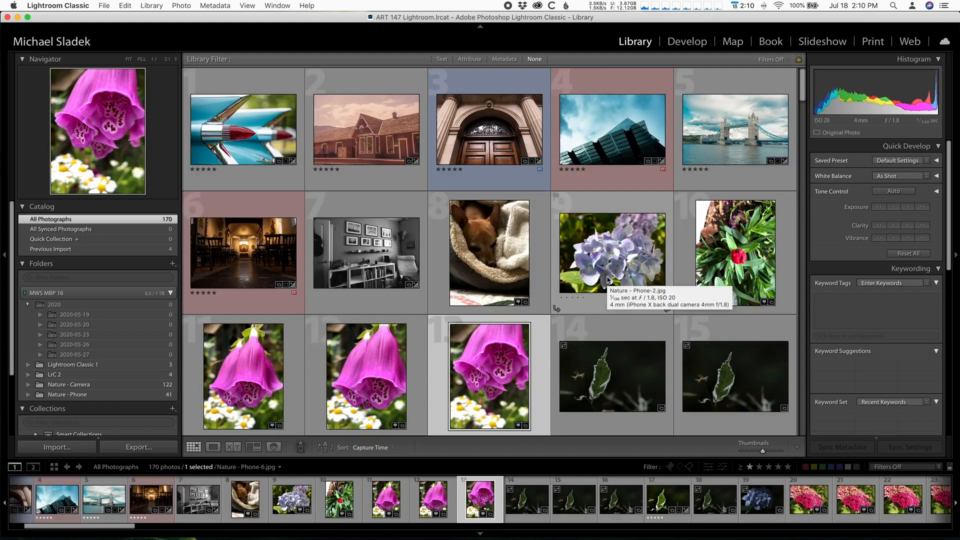
- Select the blue hydrangea photo and add the non-adjacent photos 13, 34, 37, 40 and 43 to the selection
click(609, 199)
scroll(610, 204, down, 5)
scroll(609, 202, down, 4)
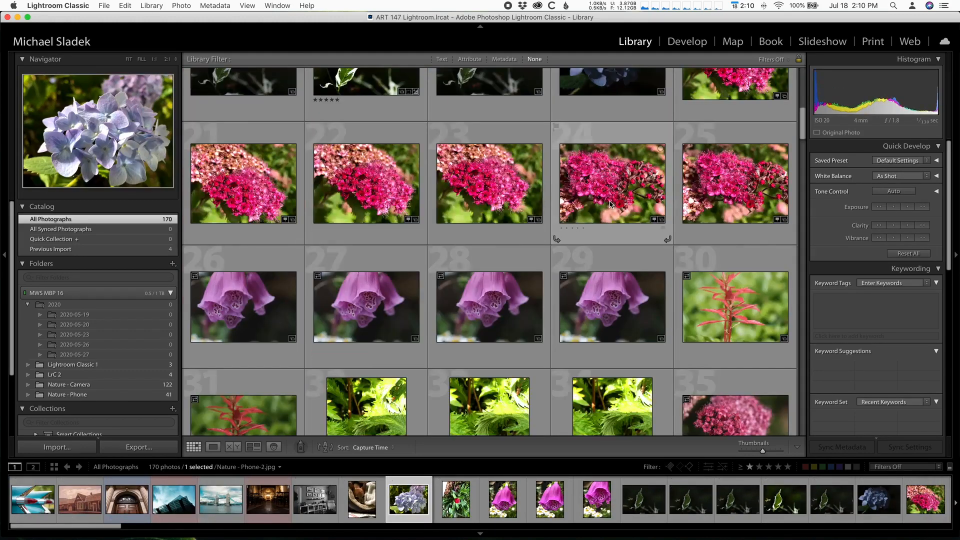
scroll(609, 200, up, 10)
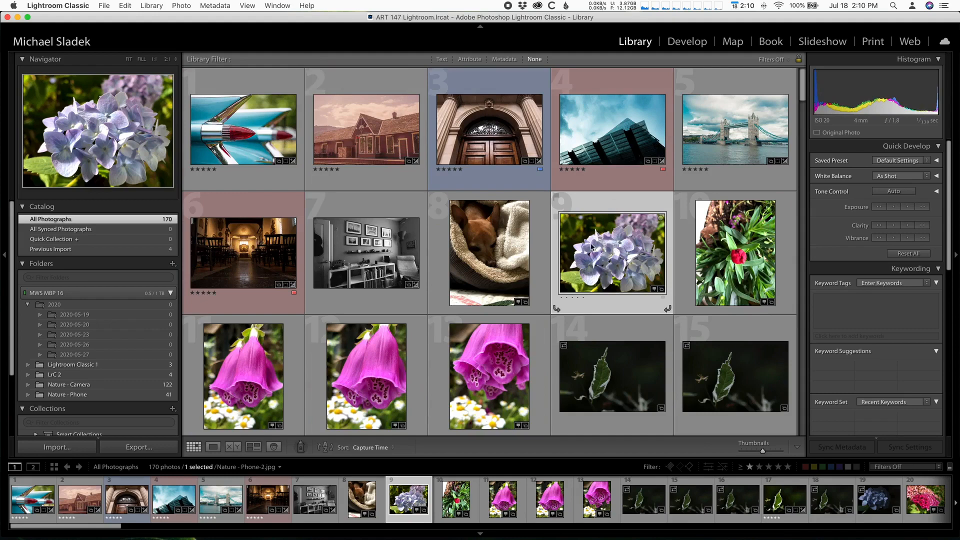
super+click(533, 344)
scroll(500, 326, down, 10)
super+click(644, 282)
super+click(367, 390)
super+click(737, 378)
scroll(525, 325, down, 5)
super+click(527, 300)
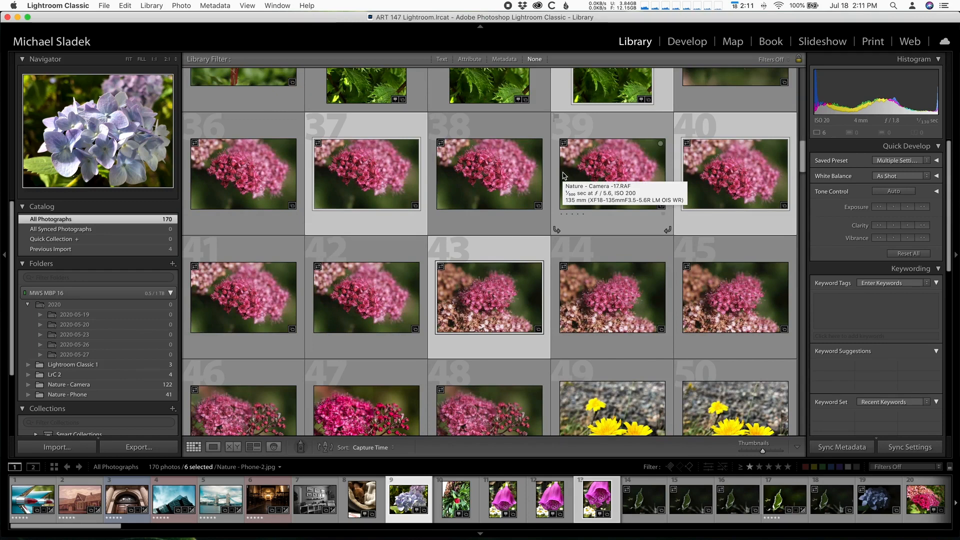
scroll(564, 175, up, 10)
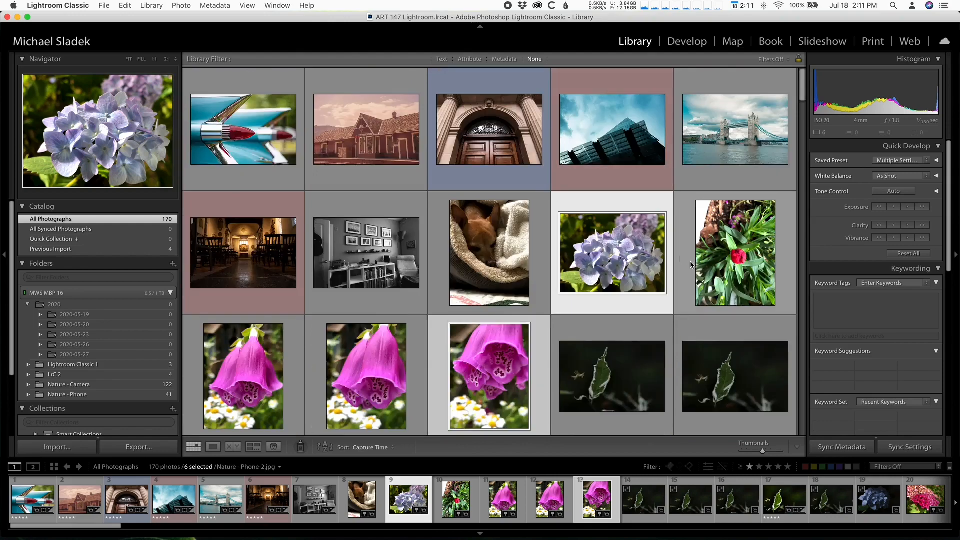
- Select the continuous range of photos from the dark leaf (14) through the daisies (123)
scroll(645, 320, down, 4)
click(637, 314)
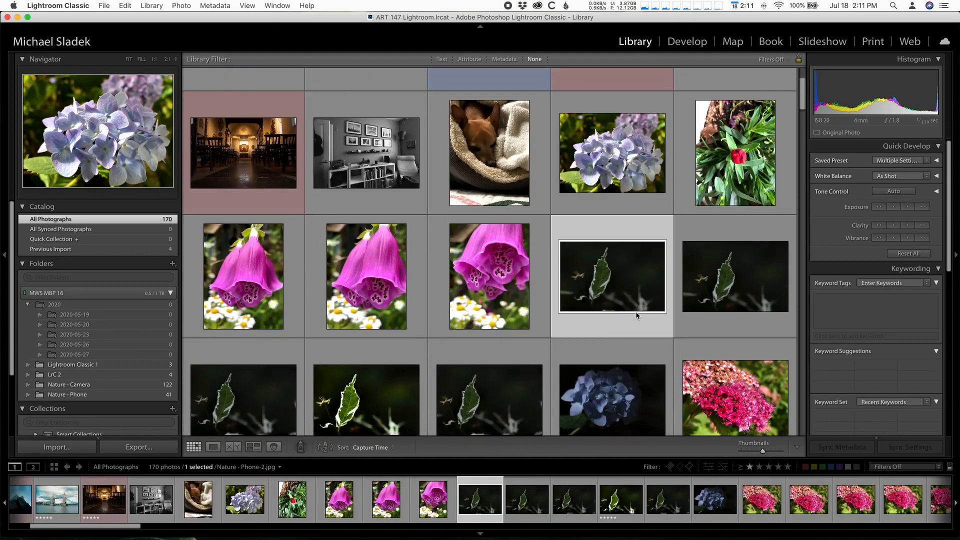
scroll(637, 314, down, 20)
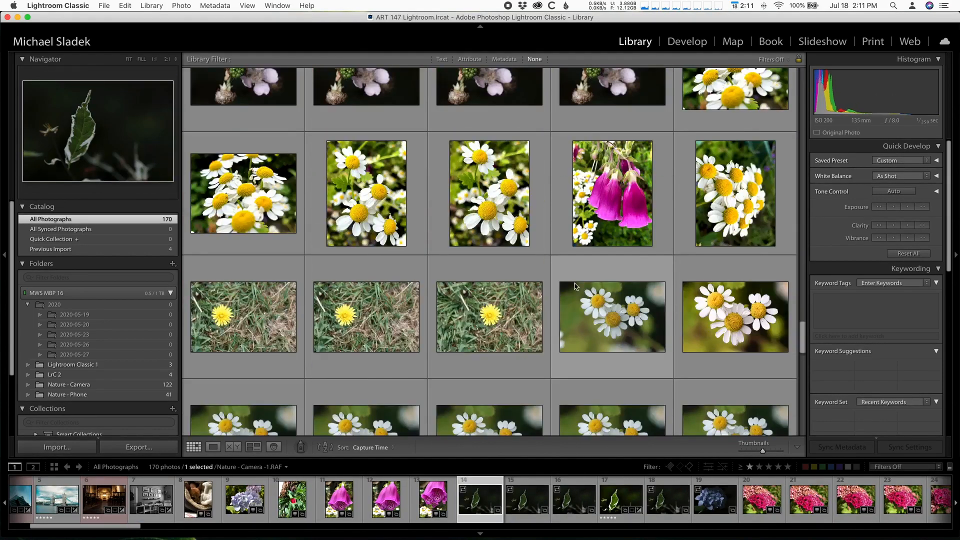
shift+click(510, 209)
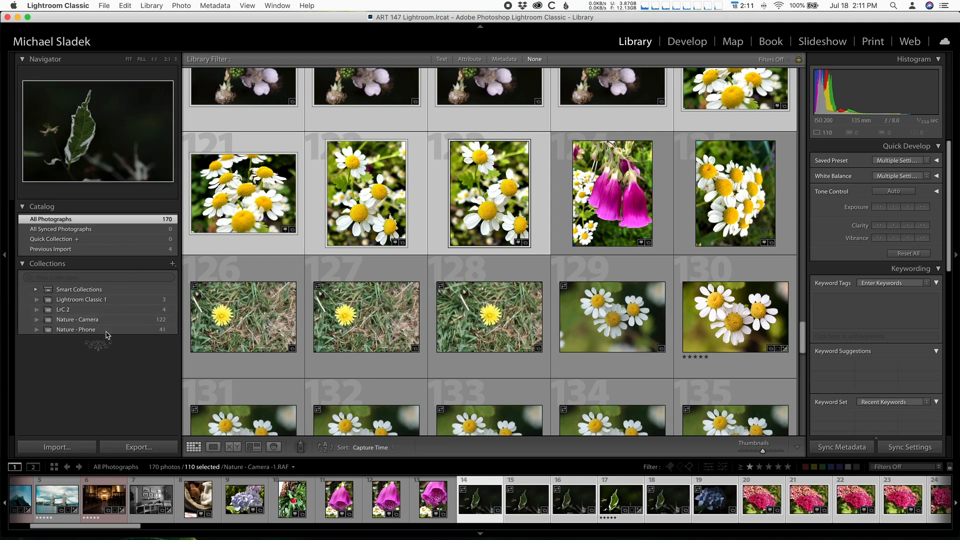
- Create a collection named Nature Demo that includes the selected photos
click(172, 265)
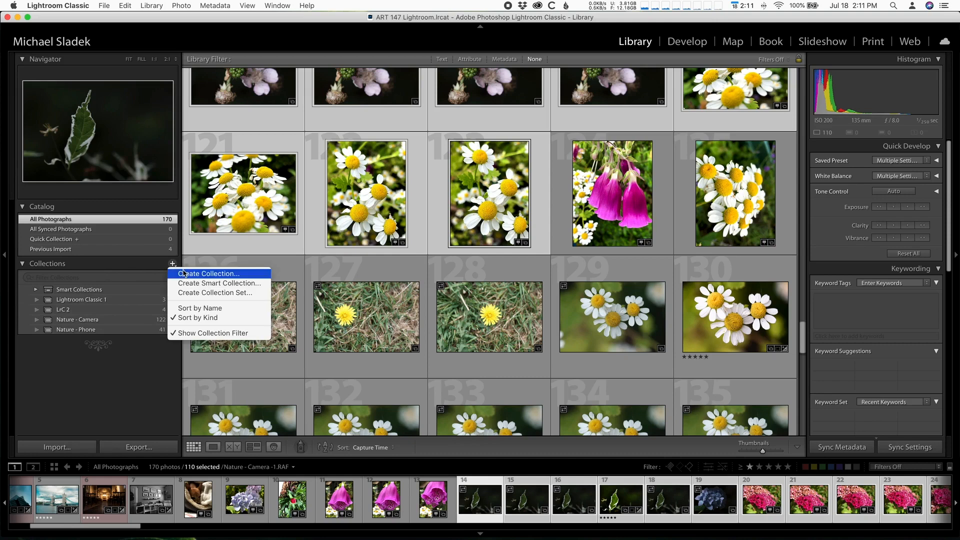
click(184, 273)
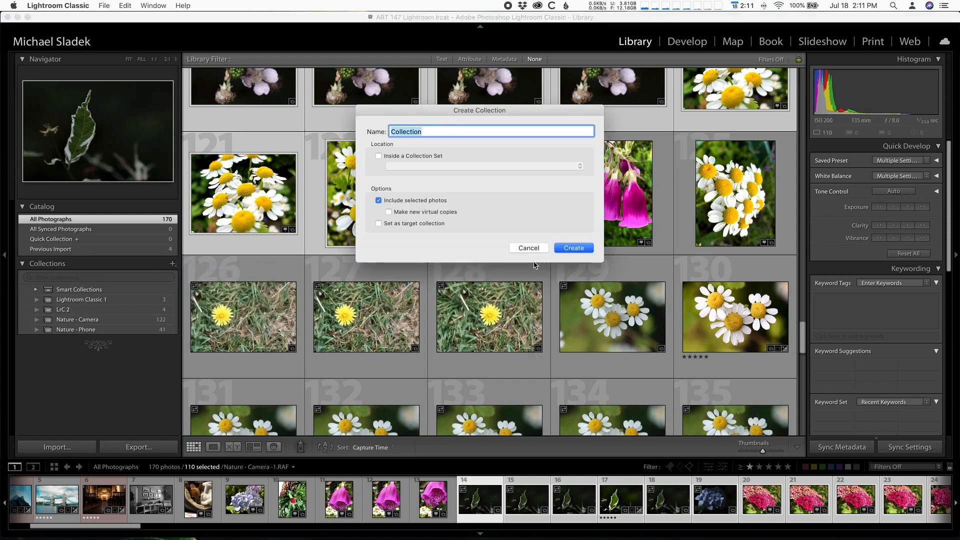
text(Nature Demo)
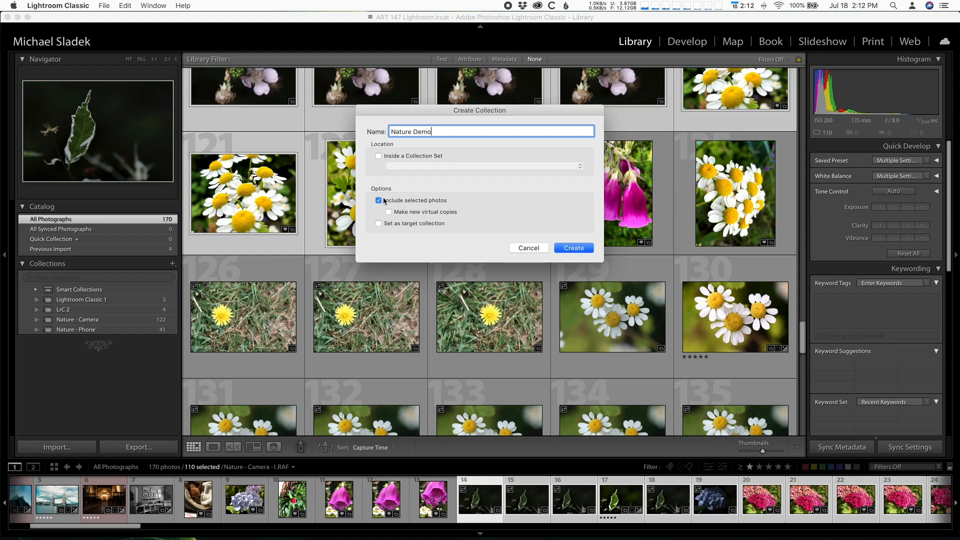
click(573, 248)
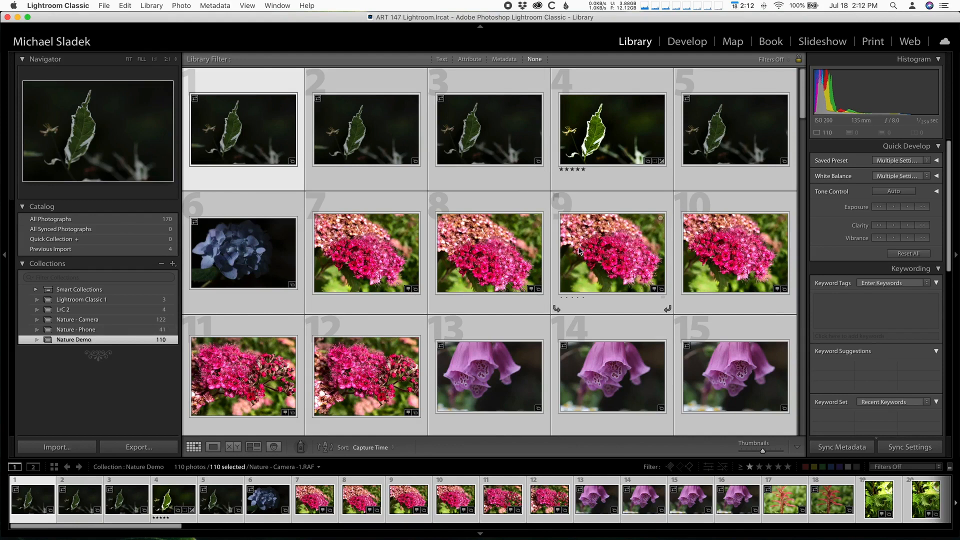
- Show the metadata of the selected photos and open the batch renaming of their file names
mouse_move(580, 251)
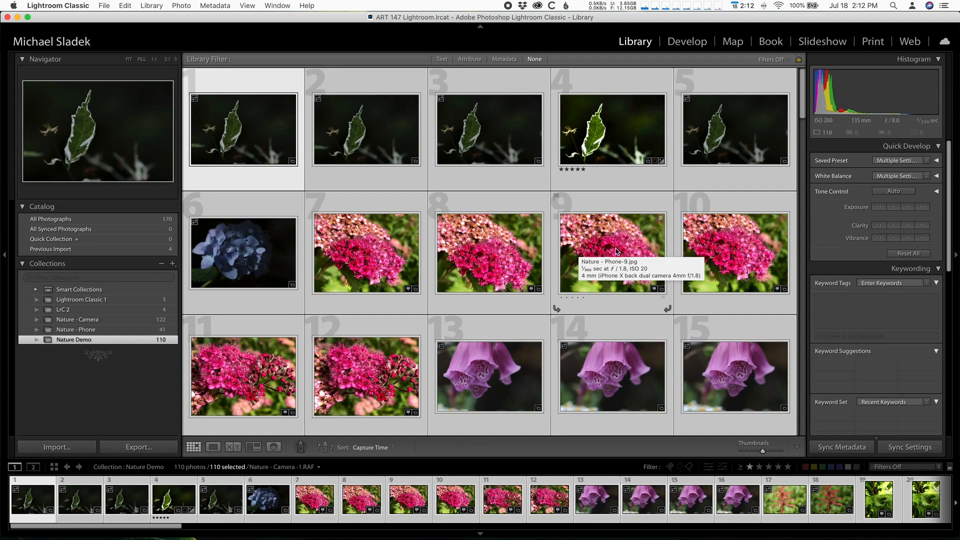
scroll(918, 322, down, 3)
scroll(918, 322, down, 5)
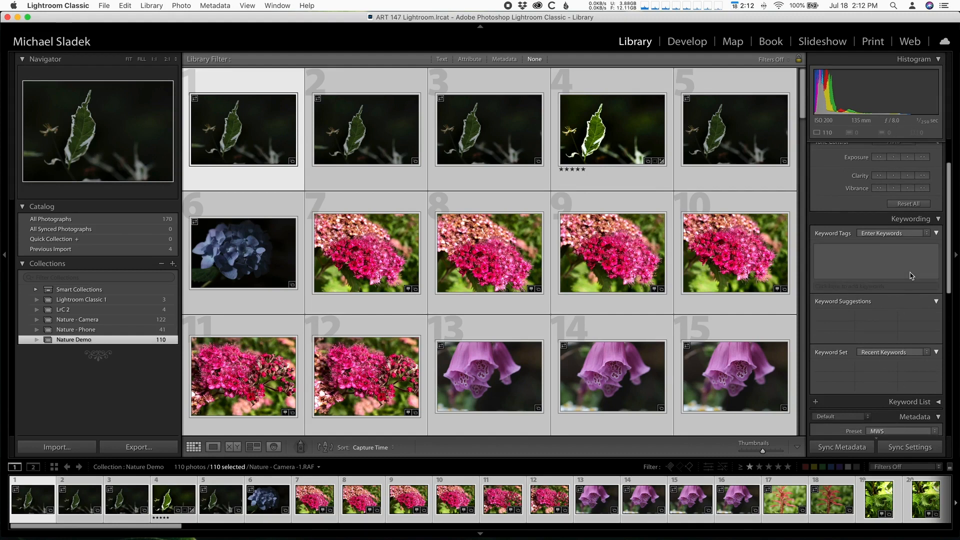
scroll(911, 274, down, 10)
scroll(912, 276, down, 2)
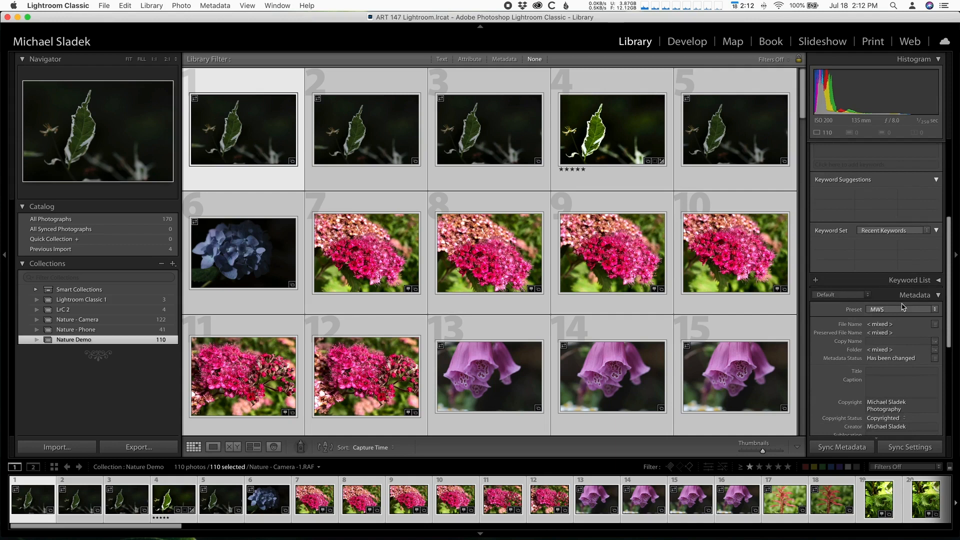
click(938, 296)
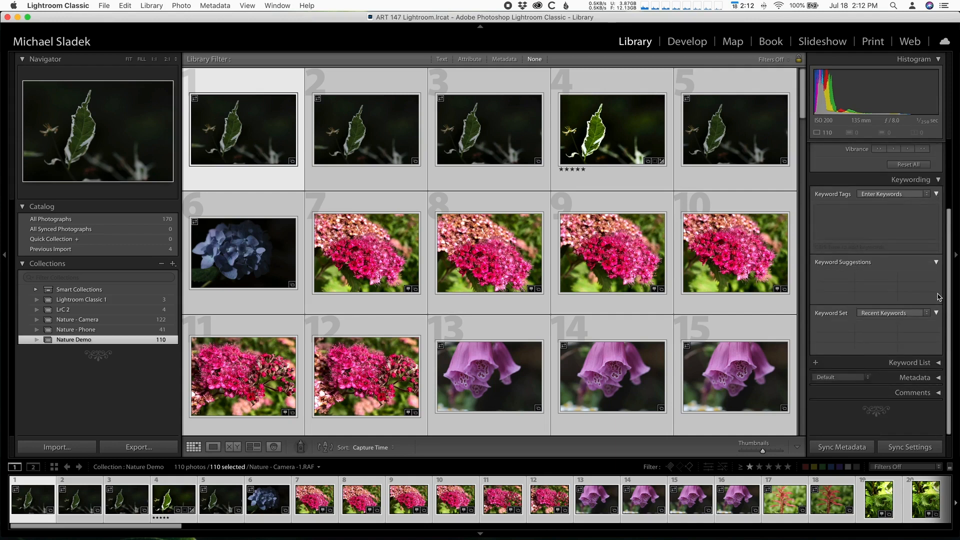
click(938, 380)
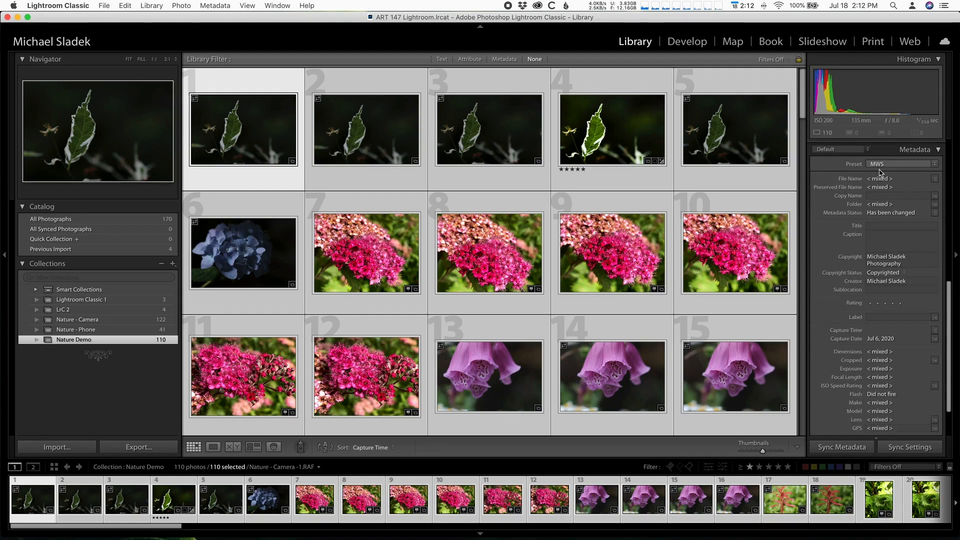
click(937, 182)
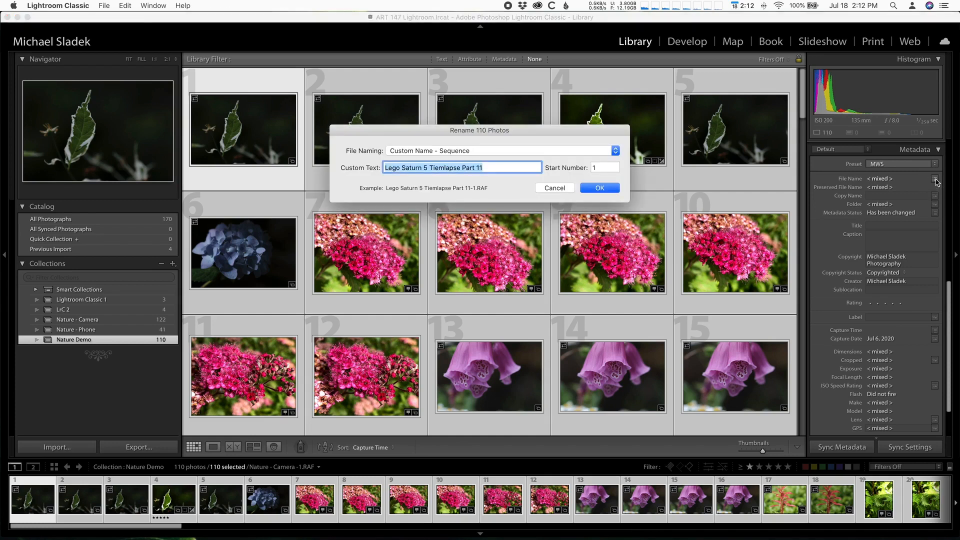
- Rename the selected photos with the Custom Name - Sequence template and custom text Nature Demo, and check a purple foxglove photo's new name
click(565, 148)
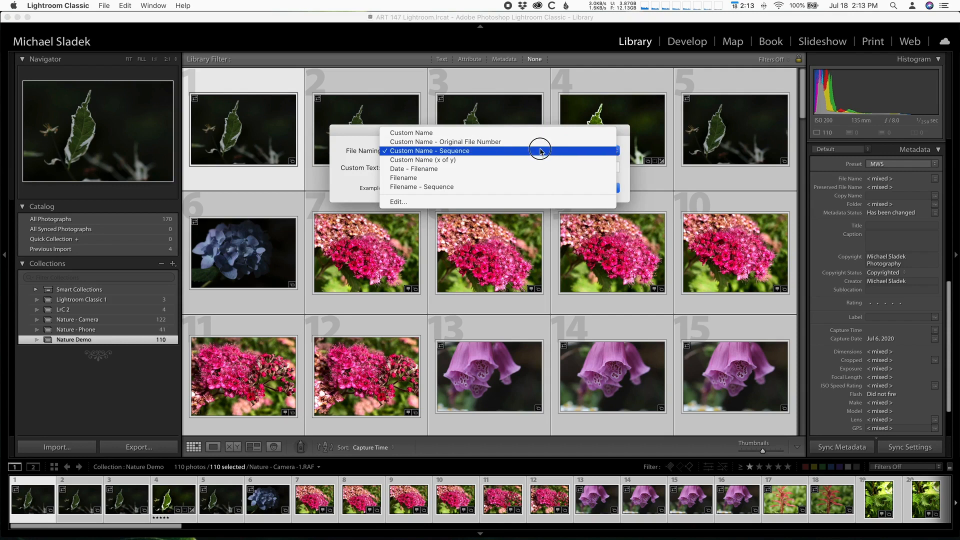
click(541, 151)
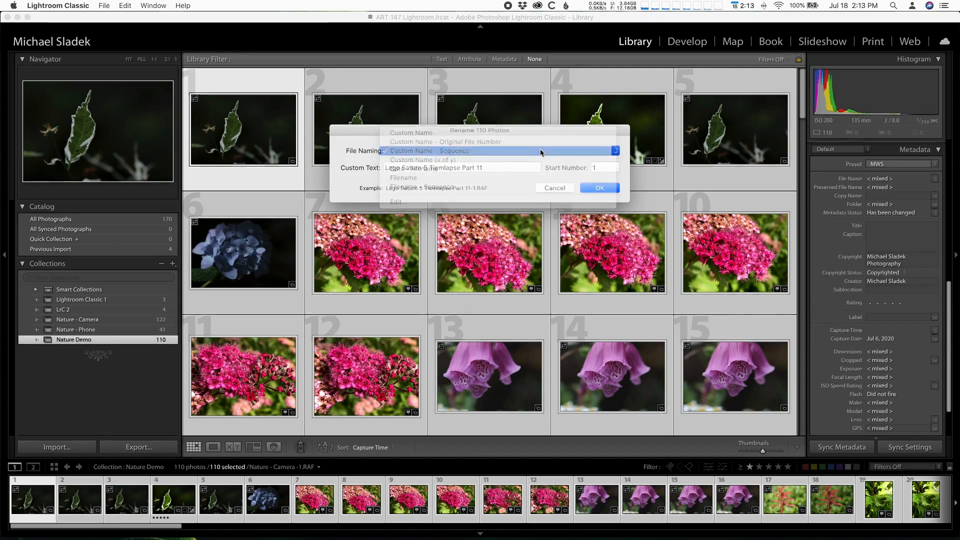
triple_click(491, 167)
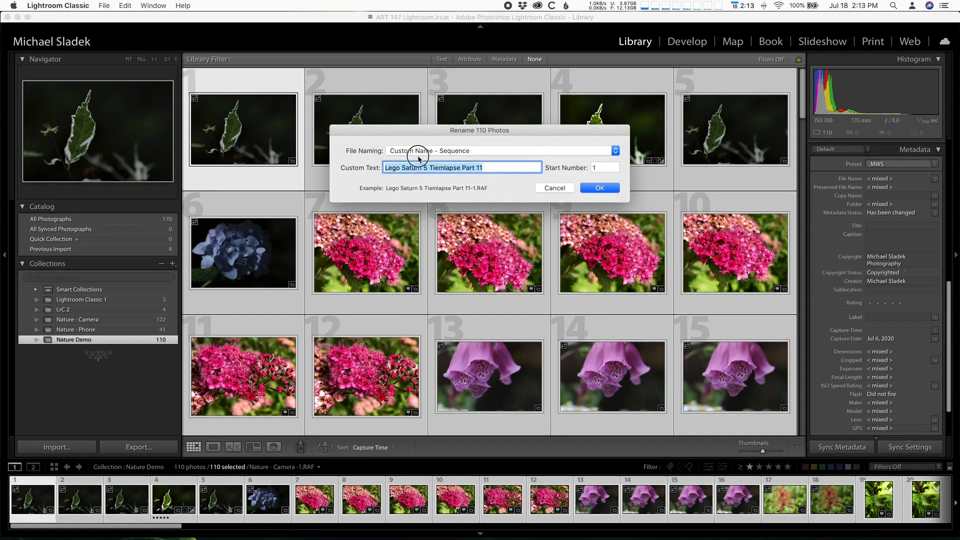
text(Na)
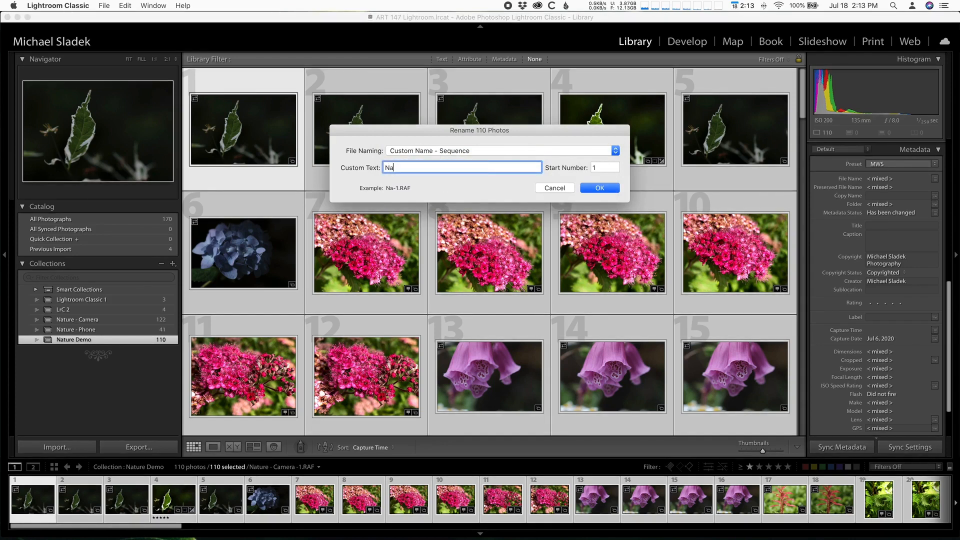
text(ture DEmo)
key(BackSpace)
key(BackSpace)
key(BackSpace)
text(emo)
click(600, 188)
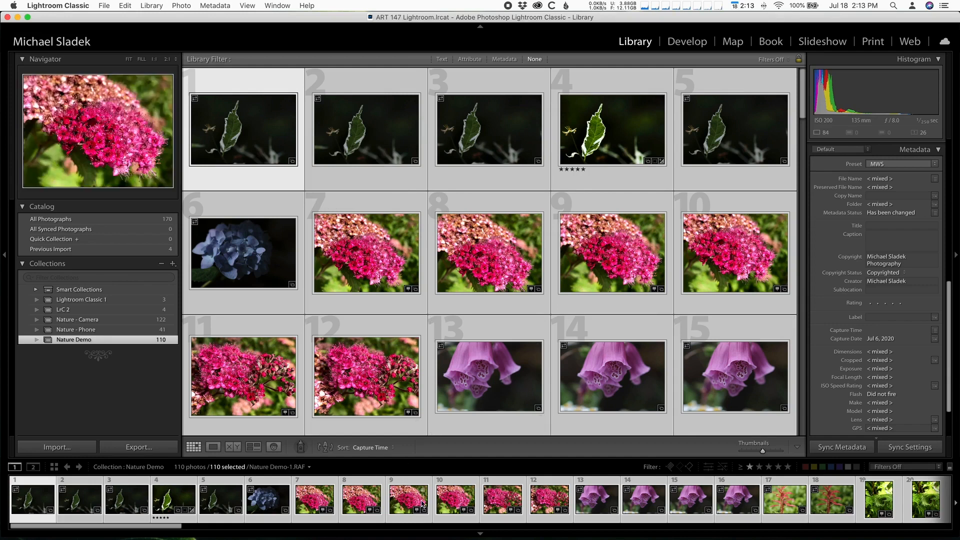
click(723, 515)
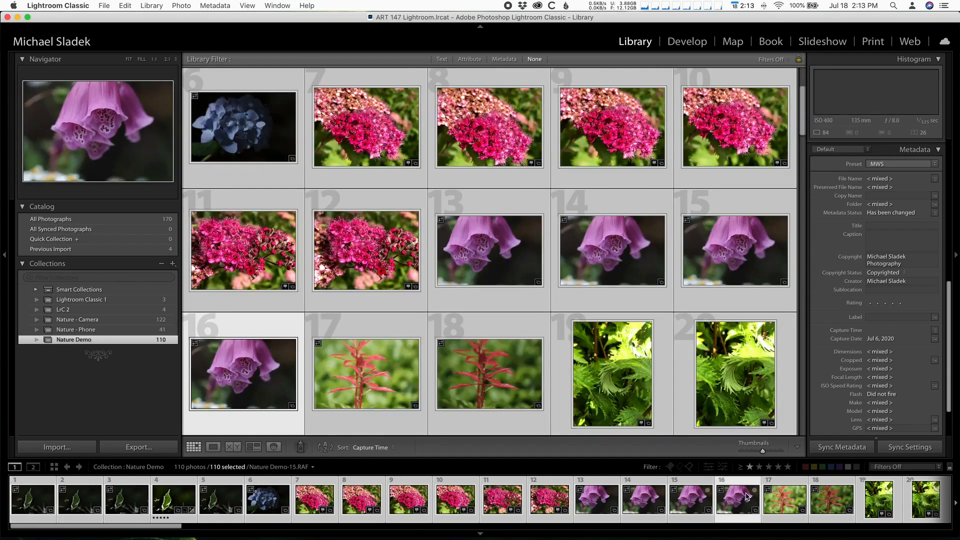